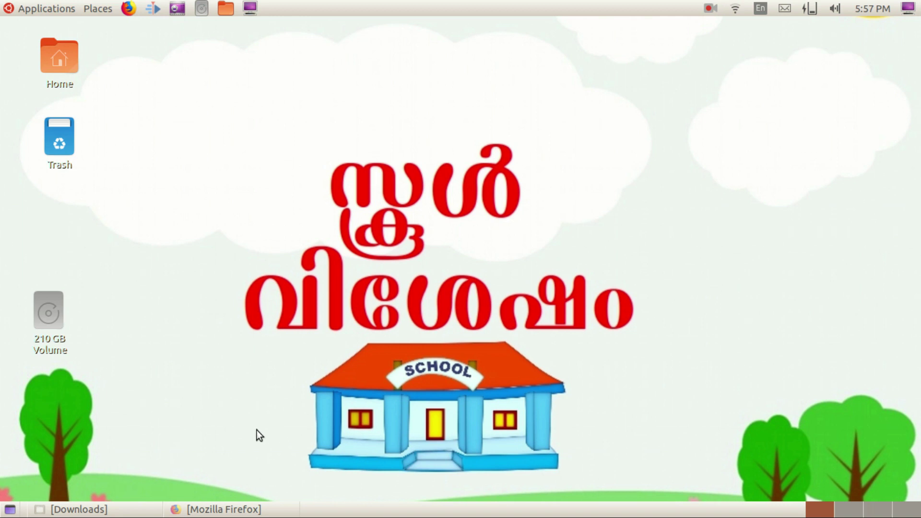
- In Firefox, open Samagra's ICT Training section and the Day 3 Activity 3.2 materials
left_click(216, 509)
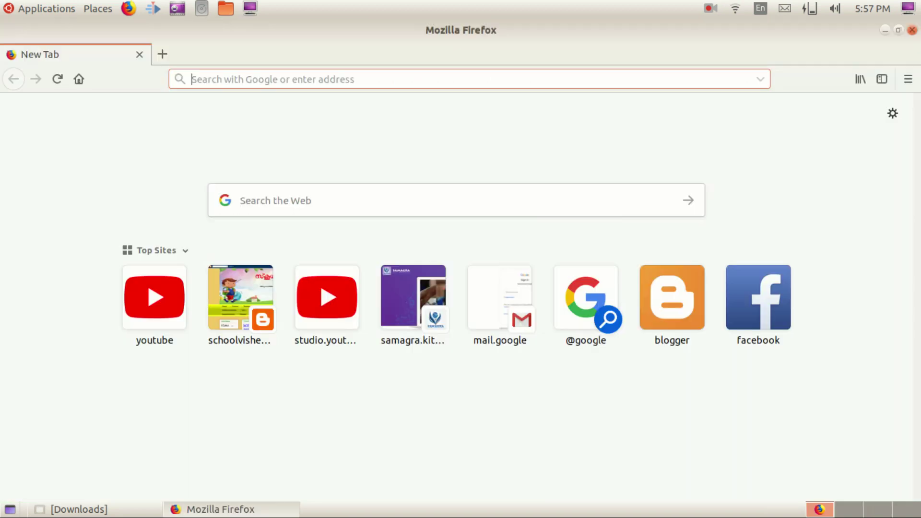
left_click(401, 313)
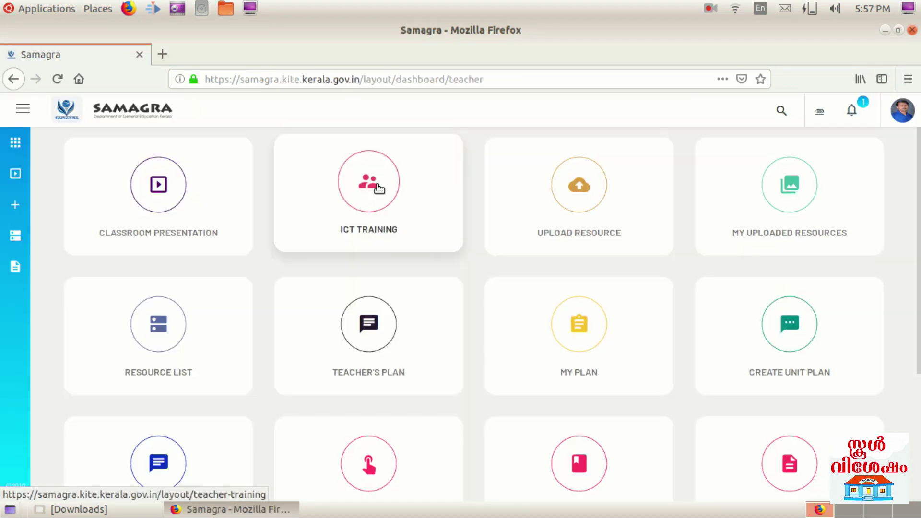
left_click(373, 196)
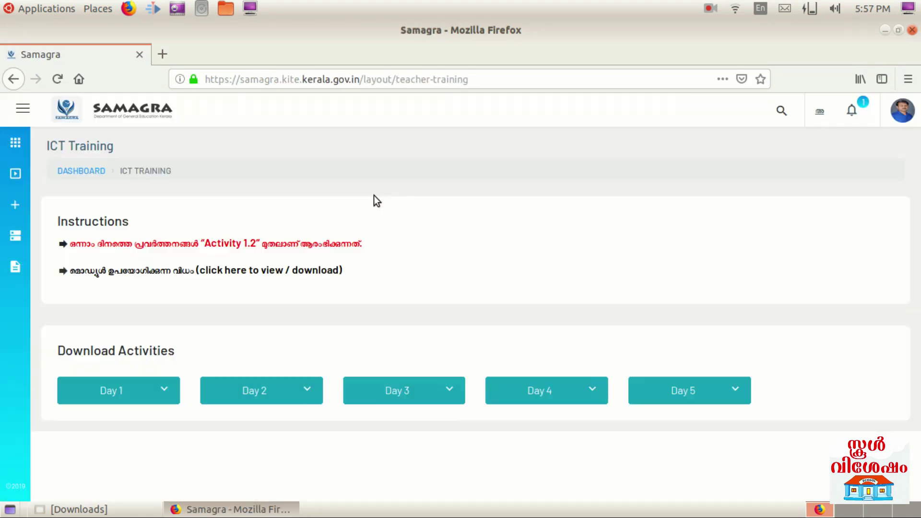
left_click(400, 403)
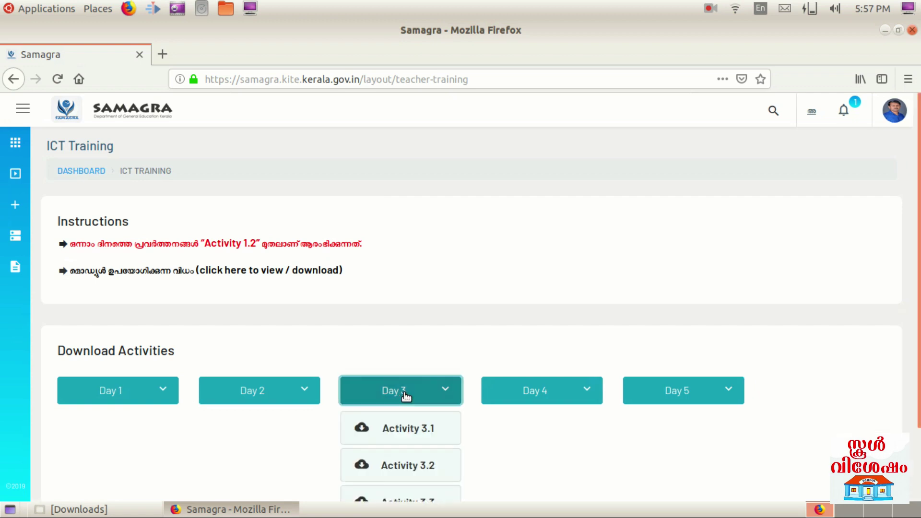
scroll(401, 407, "down", 3)
left_click(424, 386)
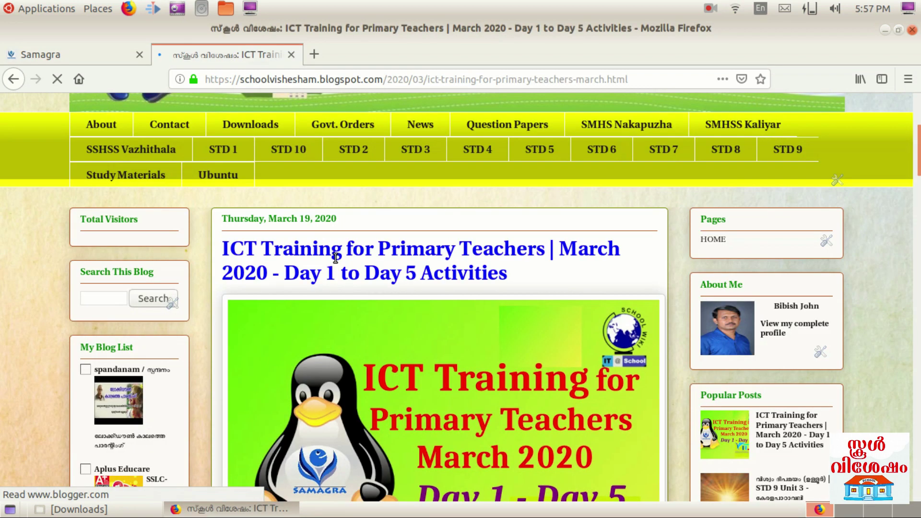
- Read through the ICT Training blog post, then minimize Firefox
scroll(336, 259, "down", 3)
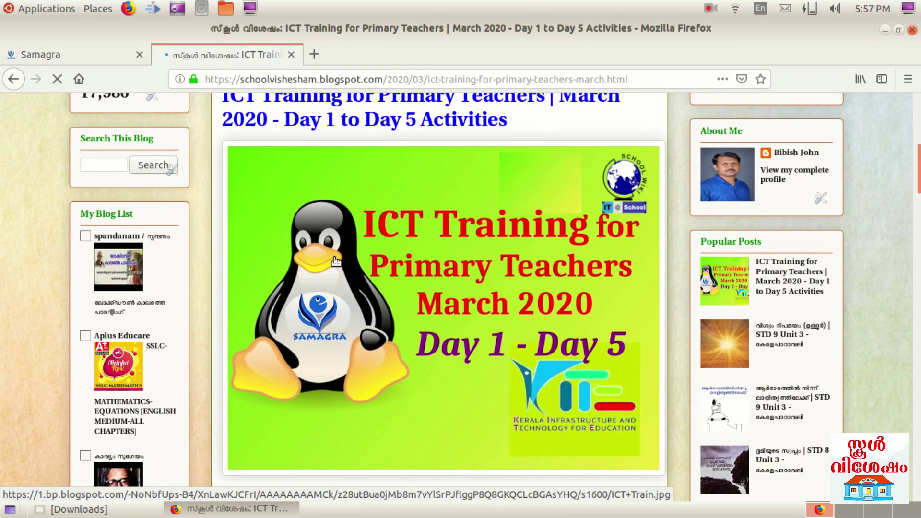
scroll(336, 260, "down", 3)
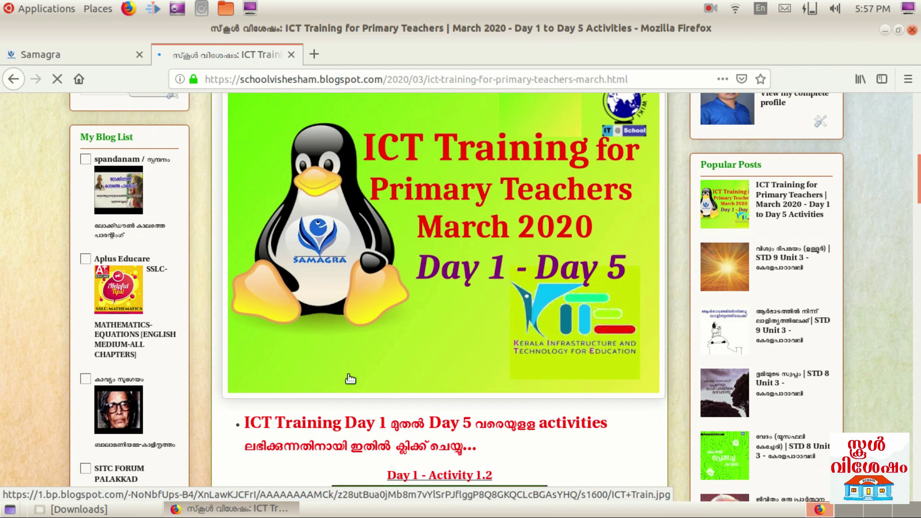
left_click(337, 433)
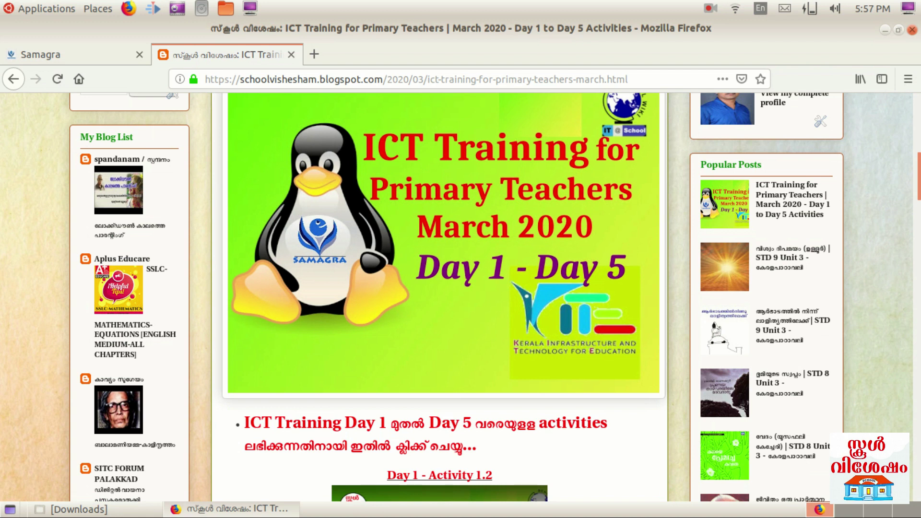
key("ctrl+alt+d")
- Extract Activity_3.2.zip in the Downloads folder with Extract Here
left_click(72, 509)
left_click(225, 102)
left_click(178, 65)
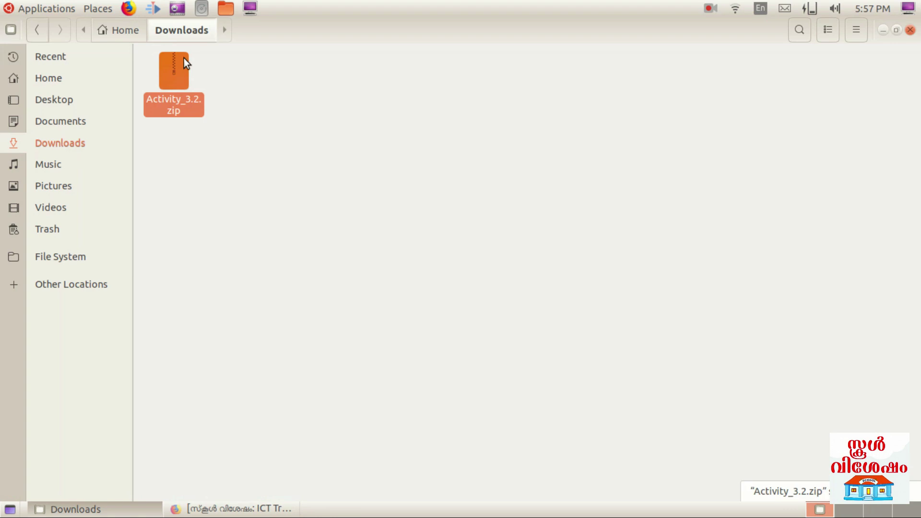
right_click(174, 60)
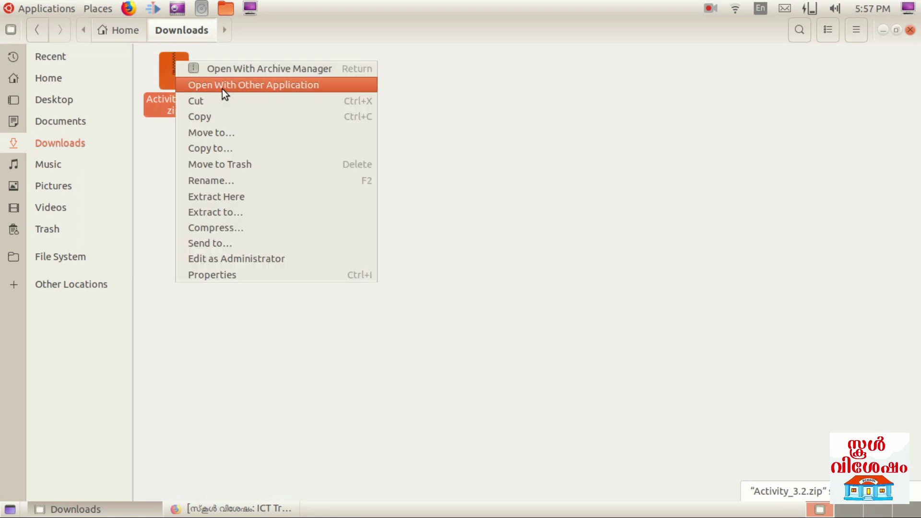
left_click(278, 197)
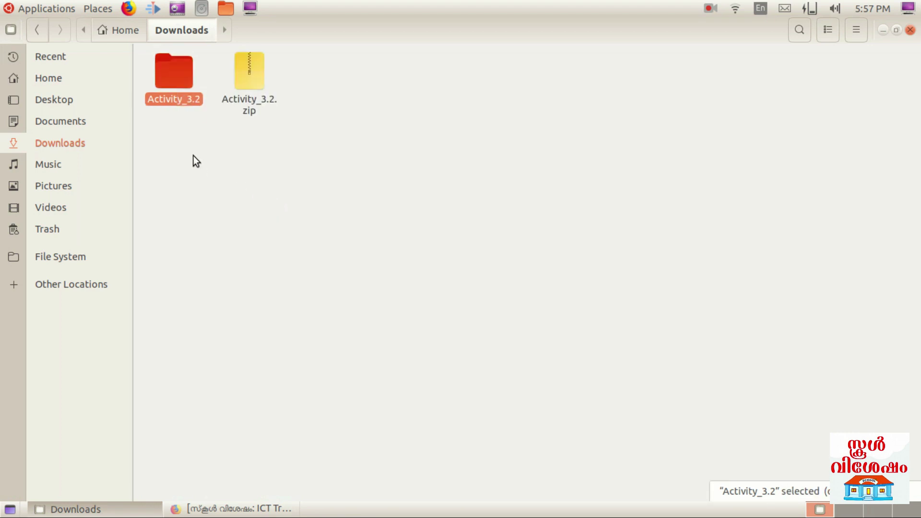
- Open Acitvity_3.2_Prepare_Picture_Album_Step_2.pdf from the new Activity_3.2 folder
double_click(168, 60)
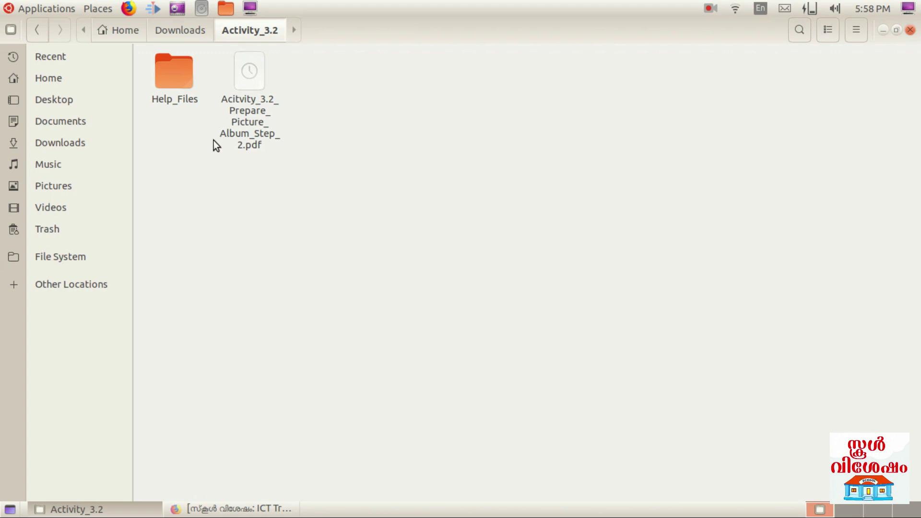
left_click(249, 73)
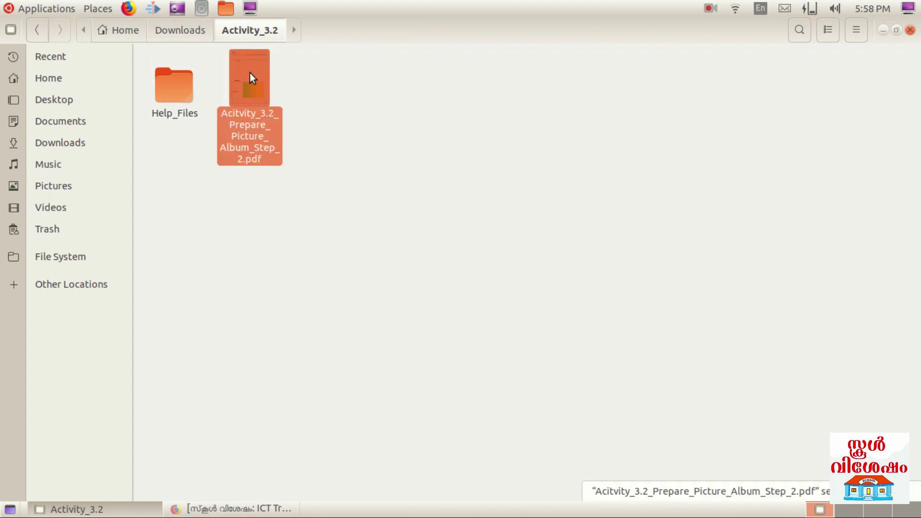
double_click(249, 73)
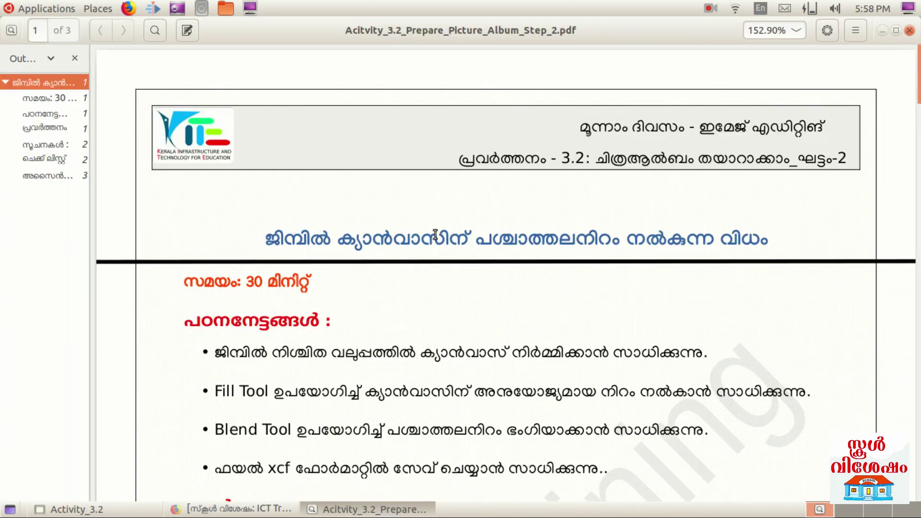
- Hide the PDF outline and scroll down to the sample GIMP gradient canvas
left_click(74, 58)
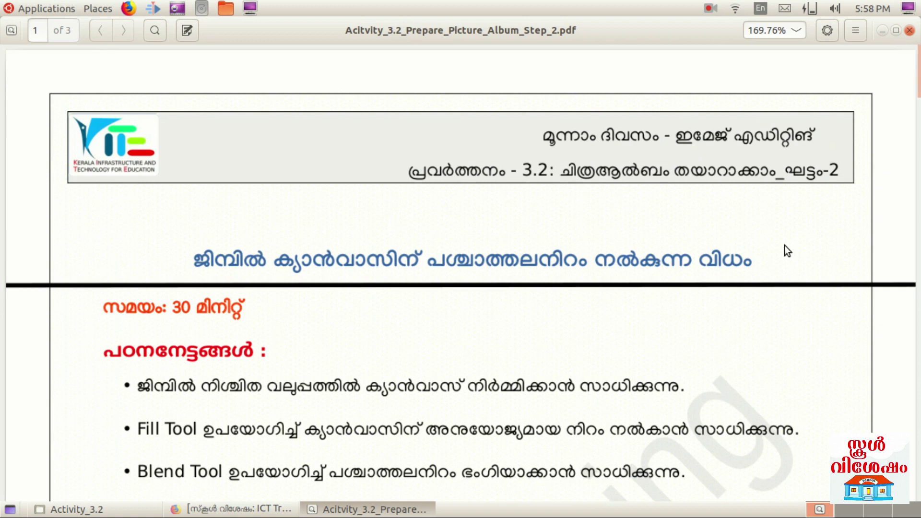
scroll(786, 243, "down", 2)
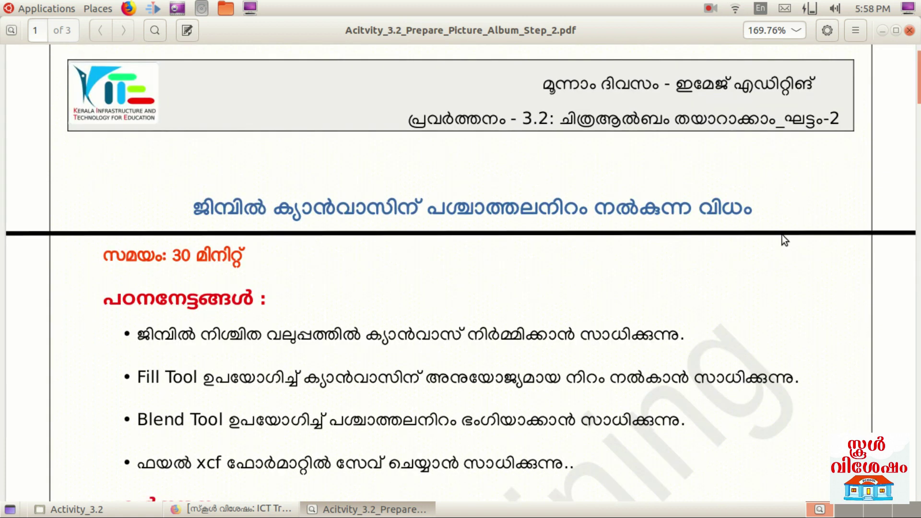
scroll(783, 240, "down", 2)
scroll(784, 239, "up", 2)
scroll(147, 201, "down", 5)
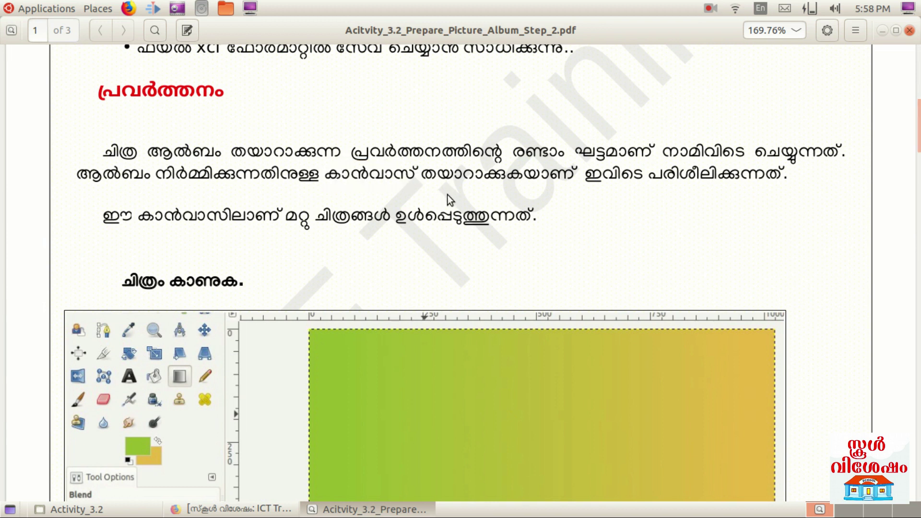
scroll(447, 195, "down", 2)
scroll(447, 195, "down", 1)
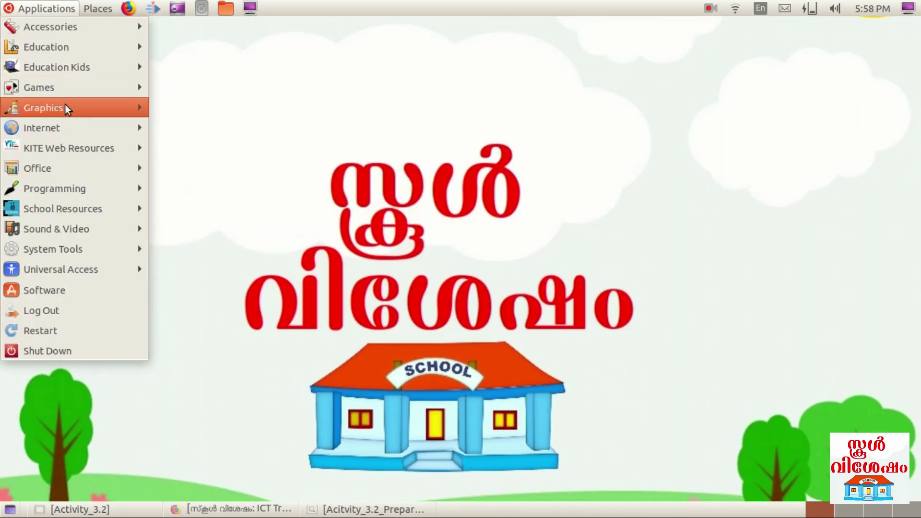
mouse_move(67, 111)
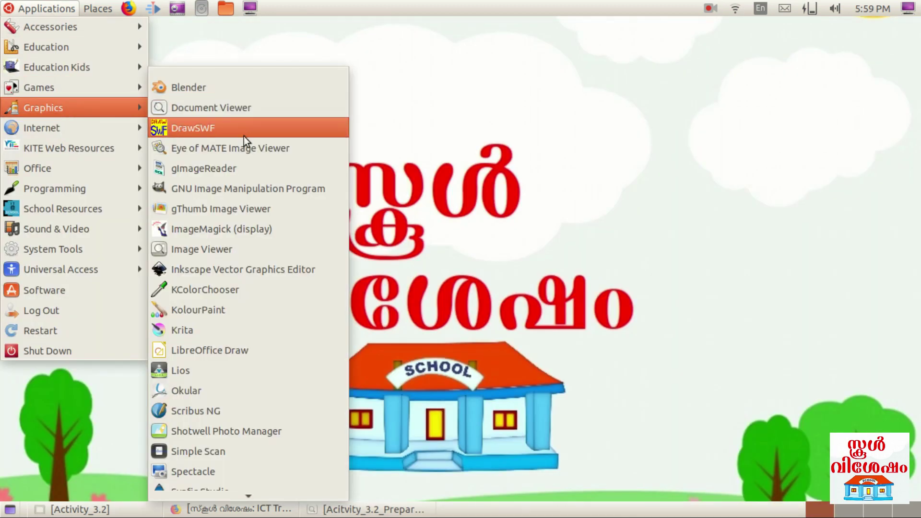
- Launch GNU Image Manipulation Program from Graphics and show its File menu
left_click(298, 189)
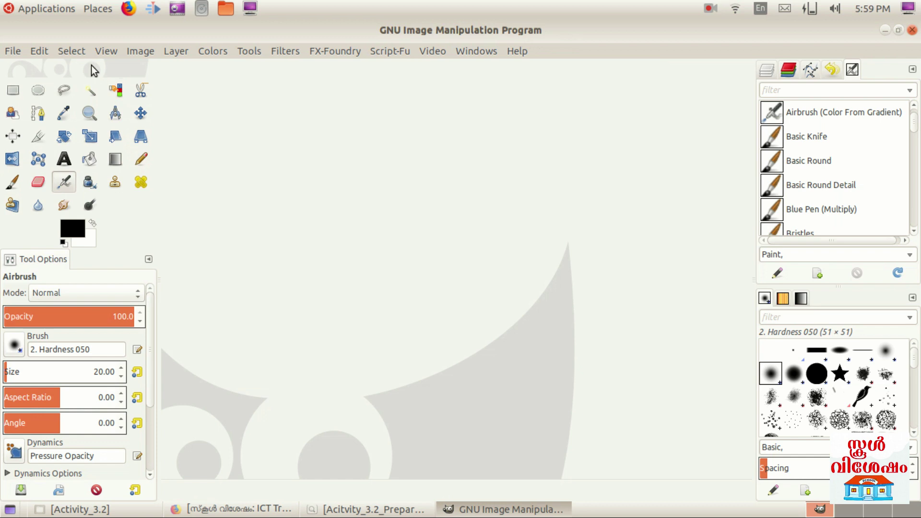
left_click(8, 52)
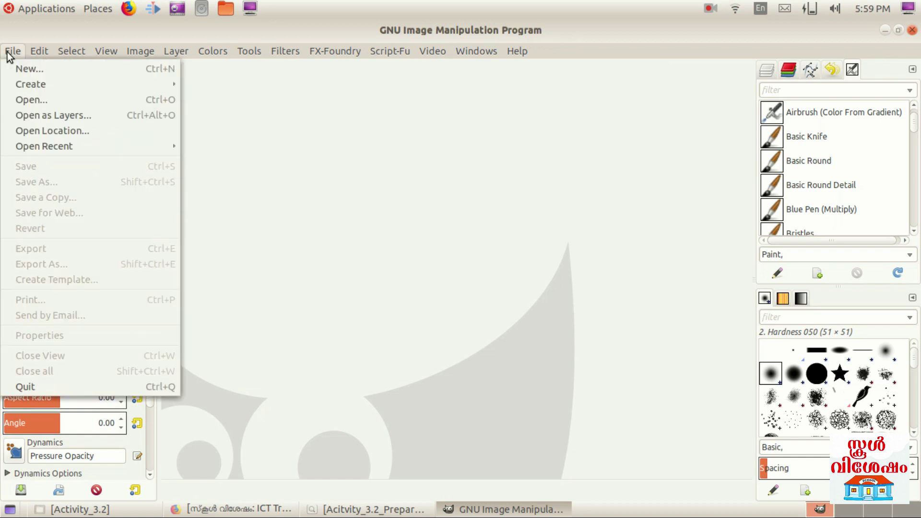
- Create a new 1024 × 768 pixel image using the 1024x768 template
left_click(44, 68)
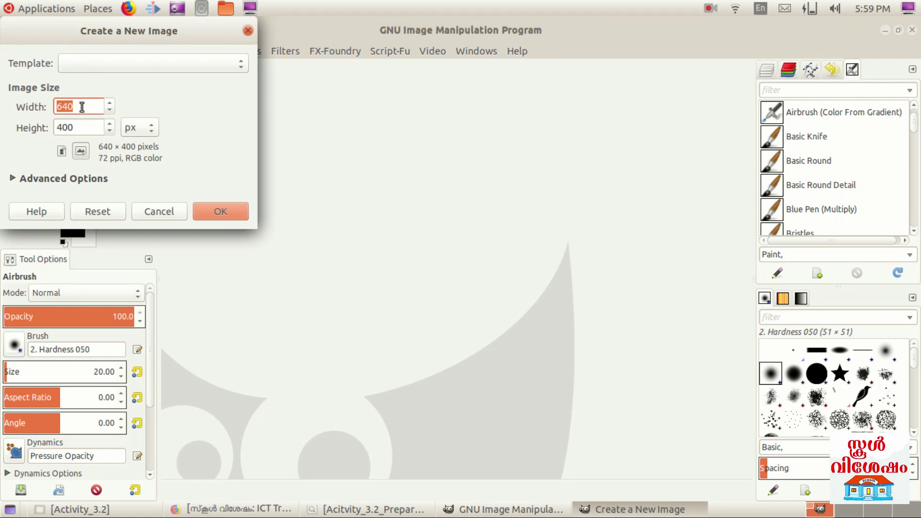
type("1024")
key("Tab")
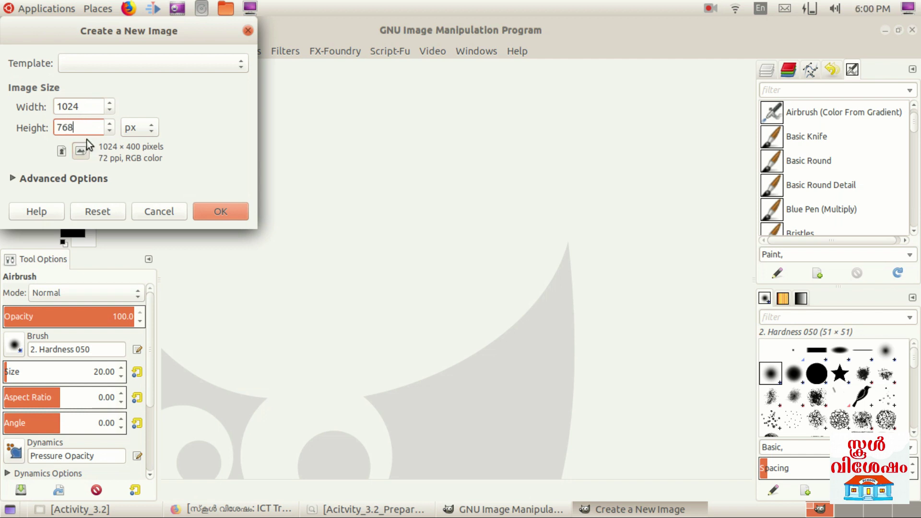
type("768")
key("Tab")
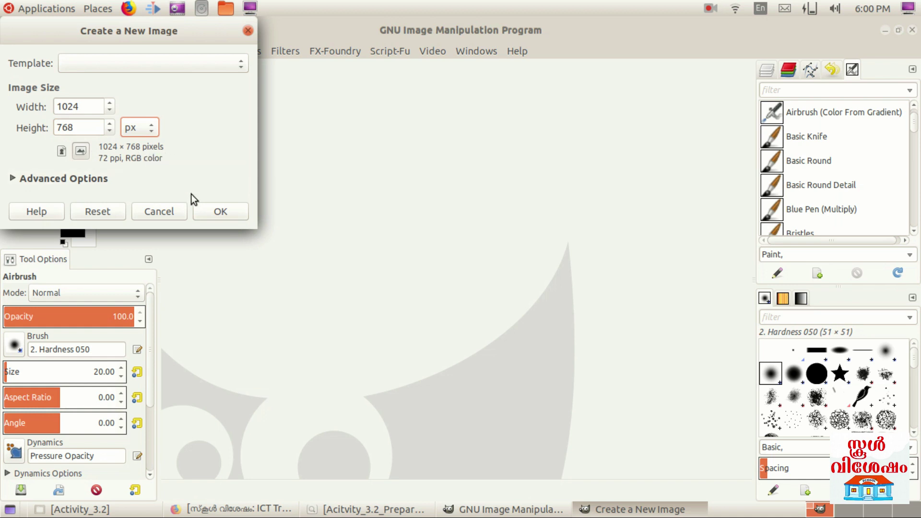
left_click(230, 63)
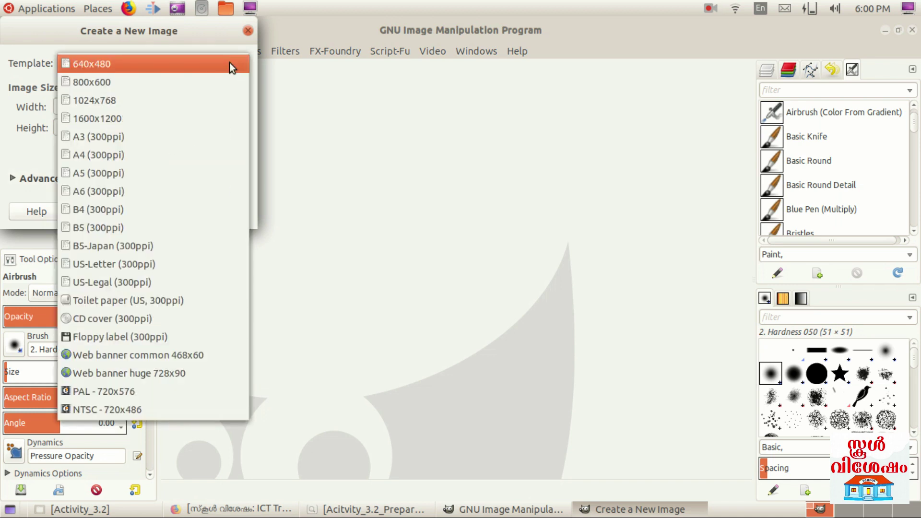
left_click(106, 99)
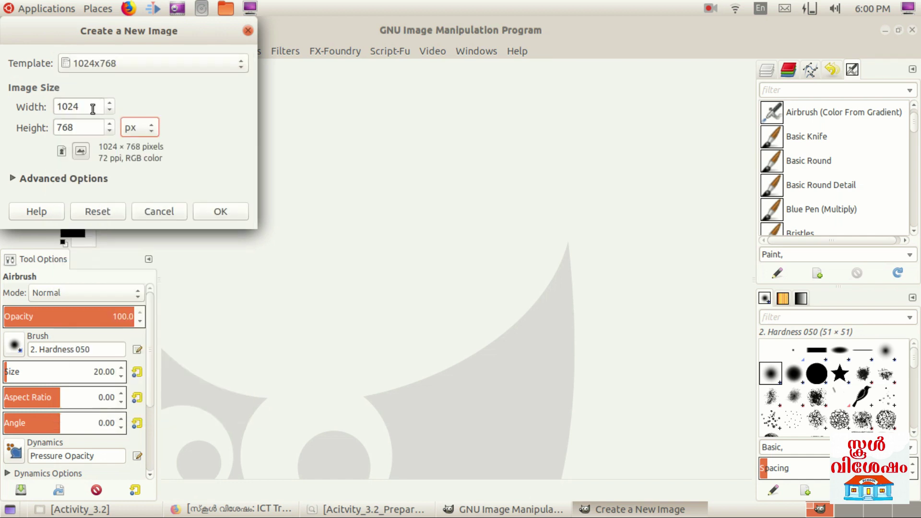
left_click(216, 213)
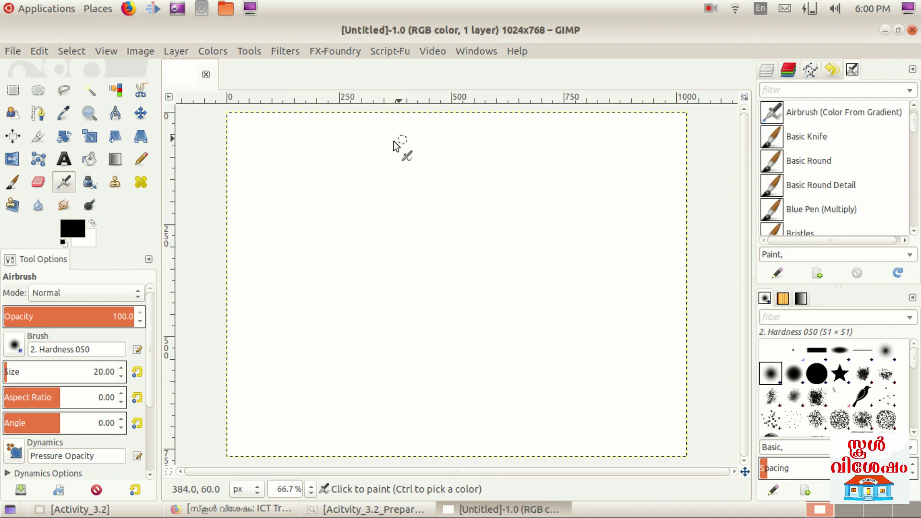
- Activate Bucket Fill and try its fill mode and background colour, leaving them unchanged
left_click(90, 162)
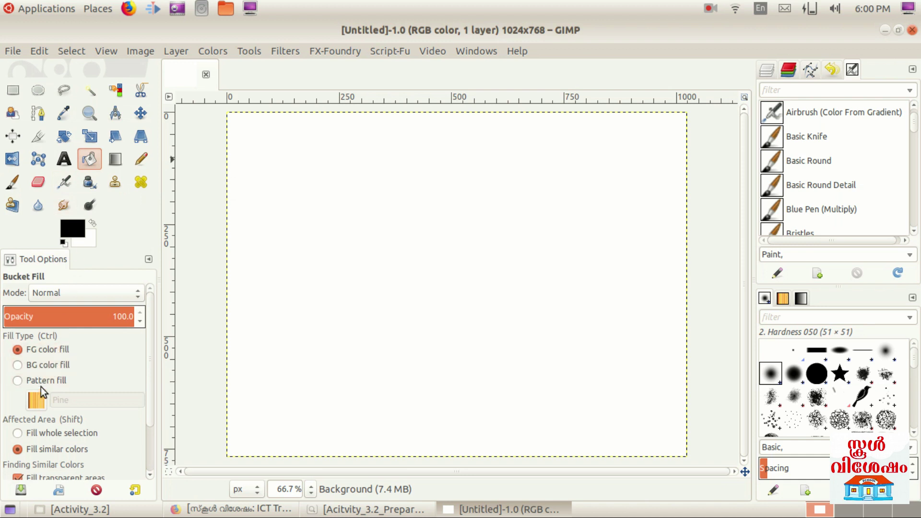
left_click(44, 367)
left_click(44, 366)
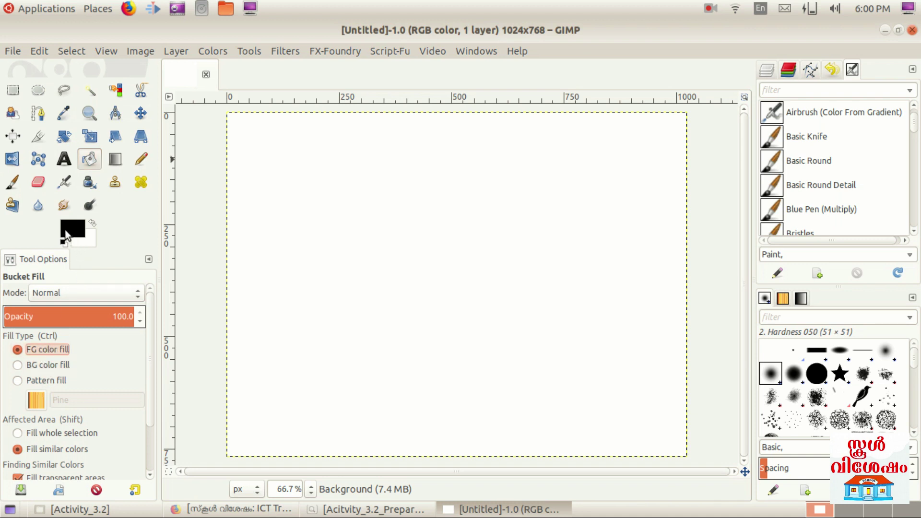
left_click(87, 243)
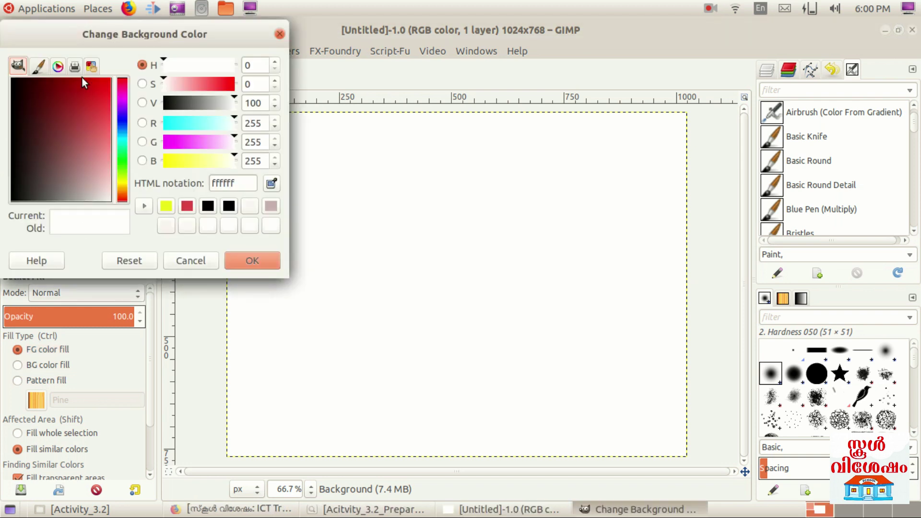
left_click(93, 99)
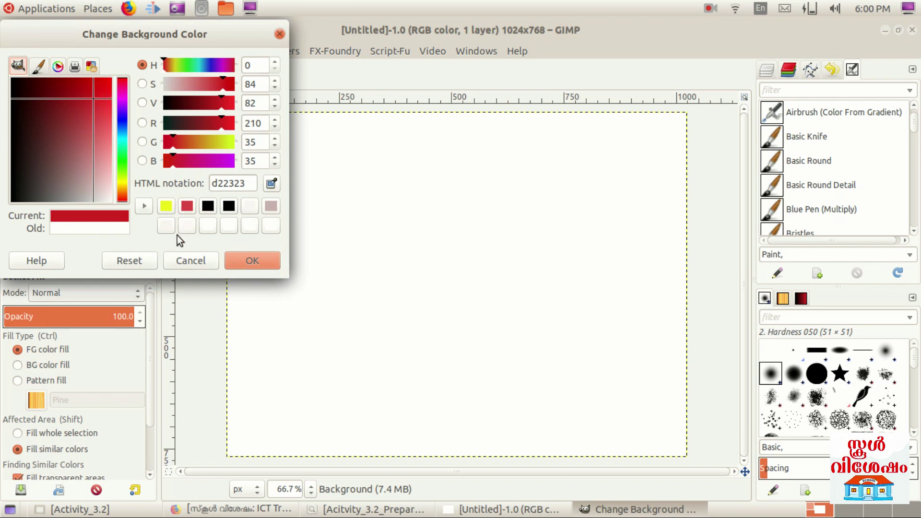
left_click(187, 262)
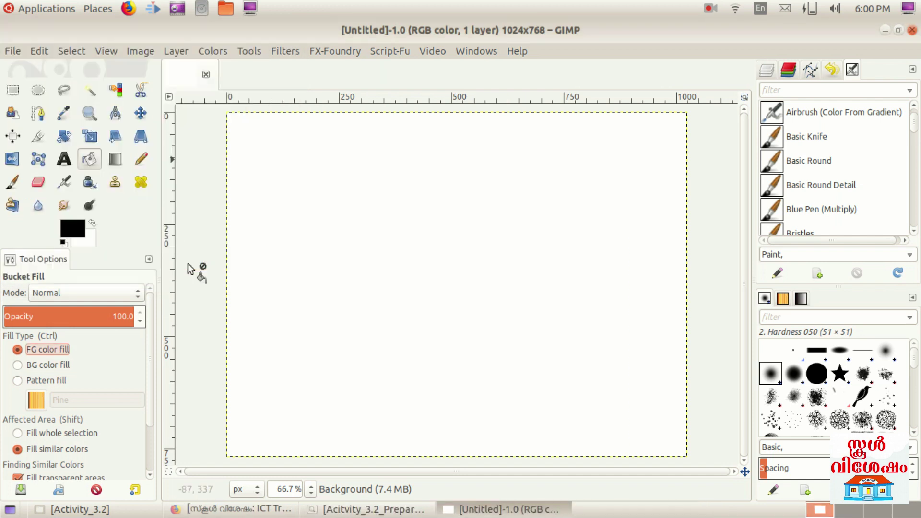
- Set the foreground colour to bright blue 136bef
left_click(73, 230)
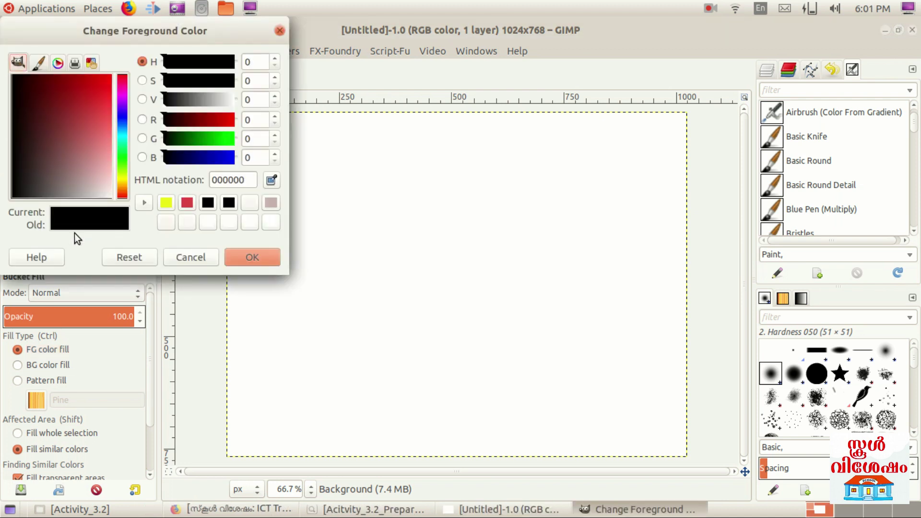
left_click(124, 128)
left_click(122, 122)
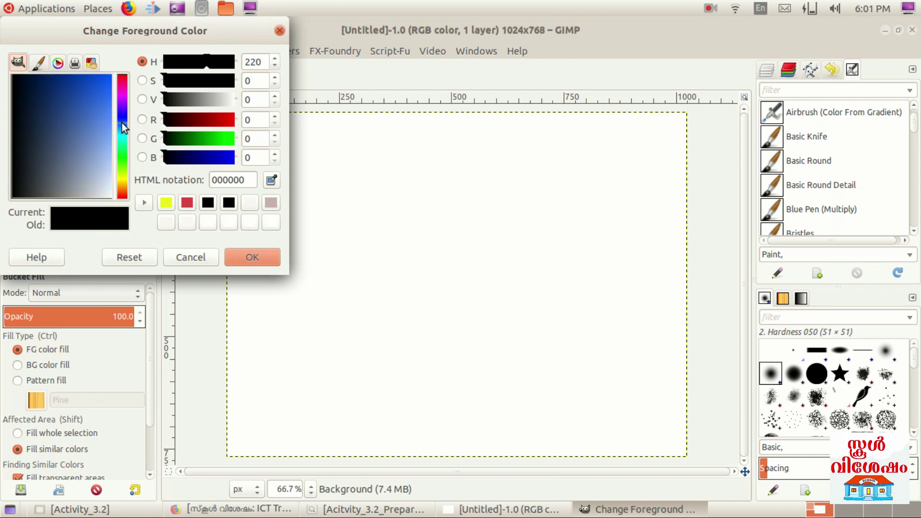
left_click(121, 130)
mouse_move(92, 76)
left_mouse_down()
mouse_move(97, 99)
mouse_move(108, 81)
left_mouse_up()
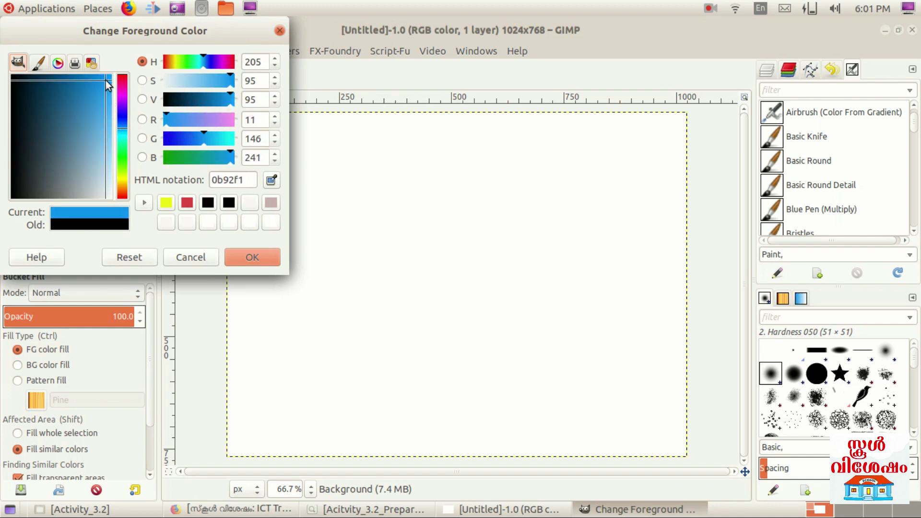
left_click_drag(128, 128, 122, 124)
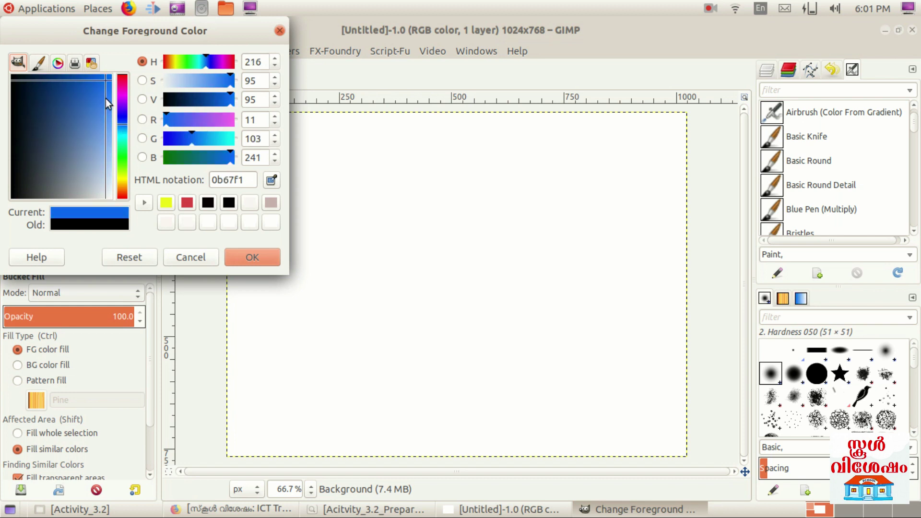
left_click_drag(102, 91, 106, 85)
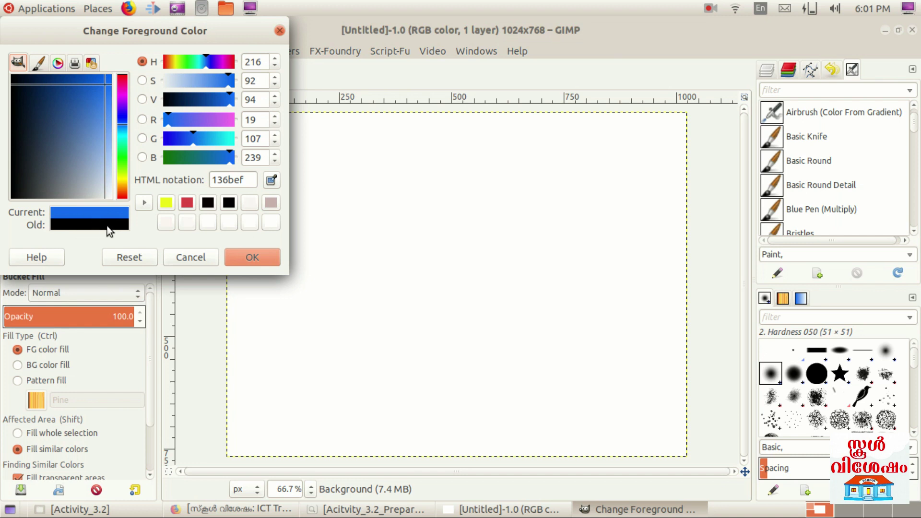
left_click(253, 259)
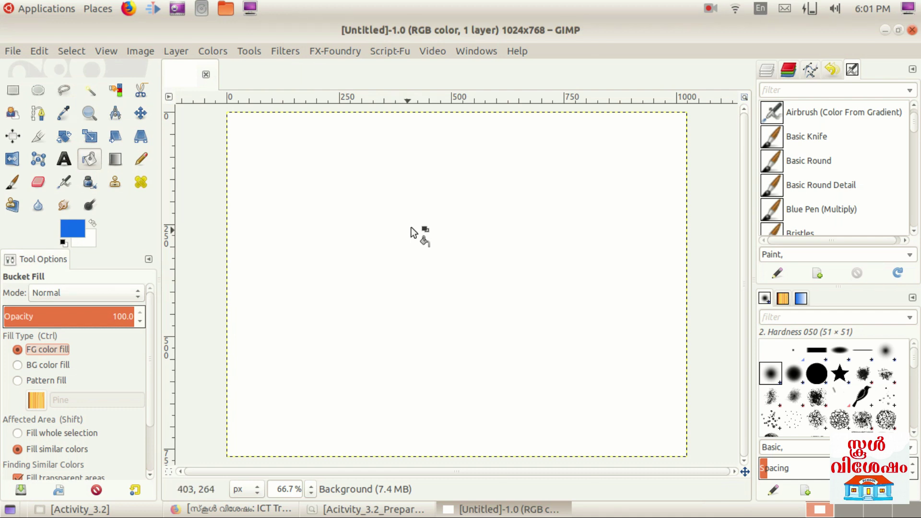
- Bucket-fill the untitled 1024×768 canvas with solid bright blue
left_click(431, 210)
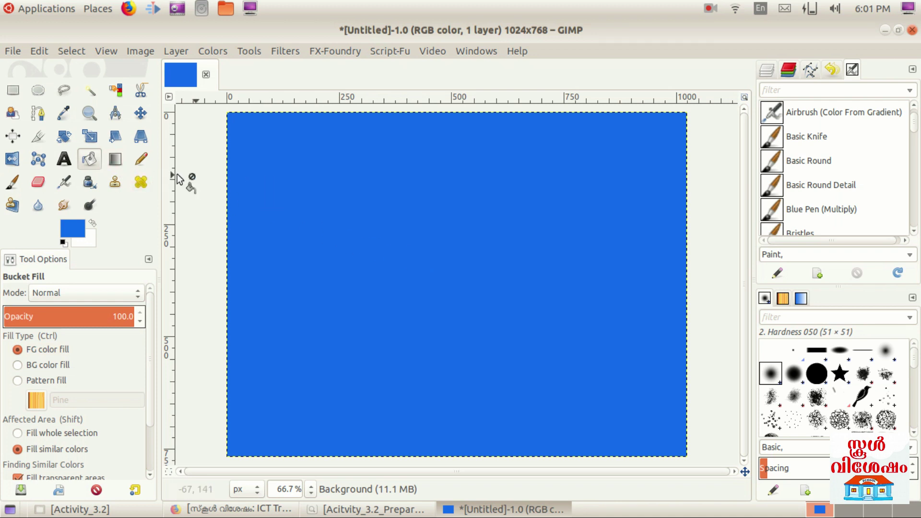
- Switch to the Blend tool and set the foreground colour to bright yellow
left_click(116, 162)
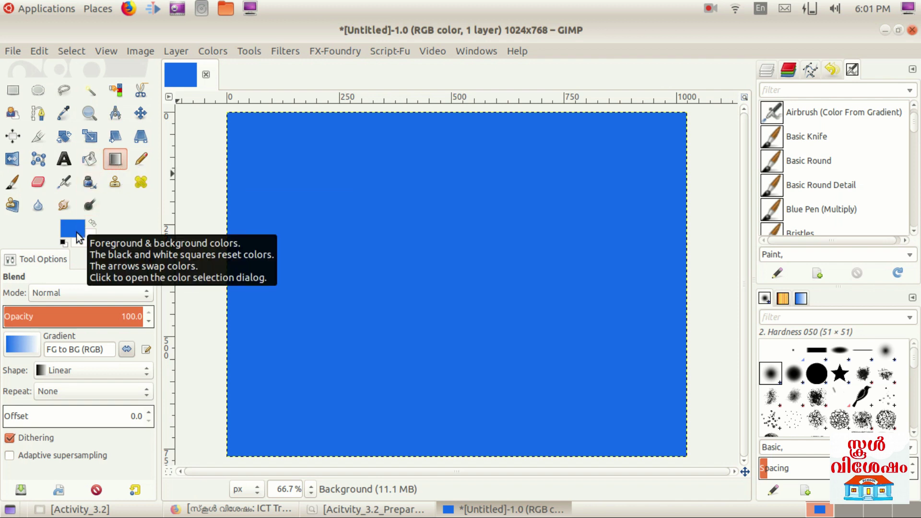
left_click(73, 229)
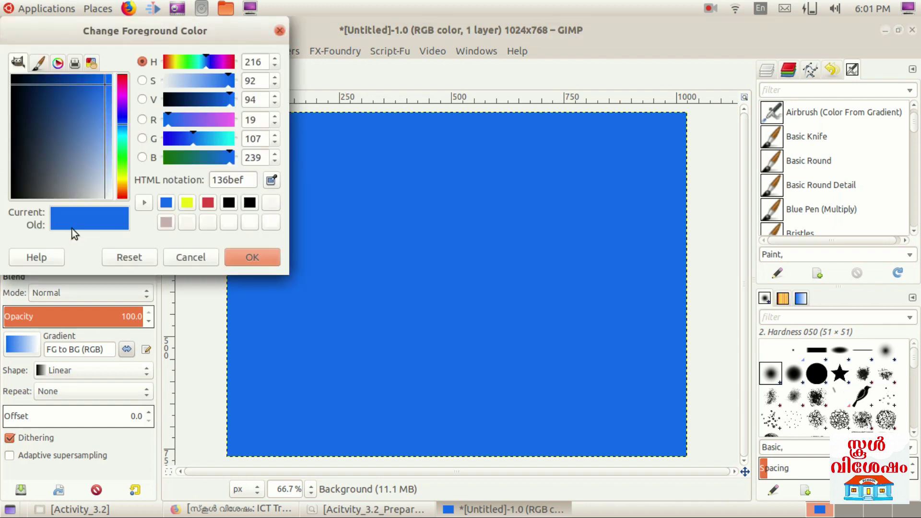
left_click(122, 183)
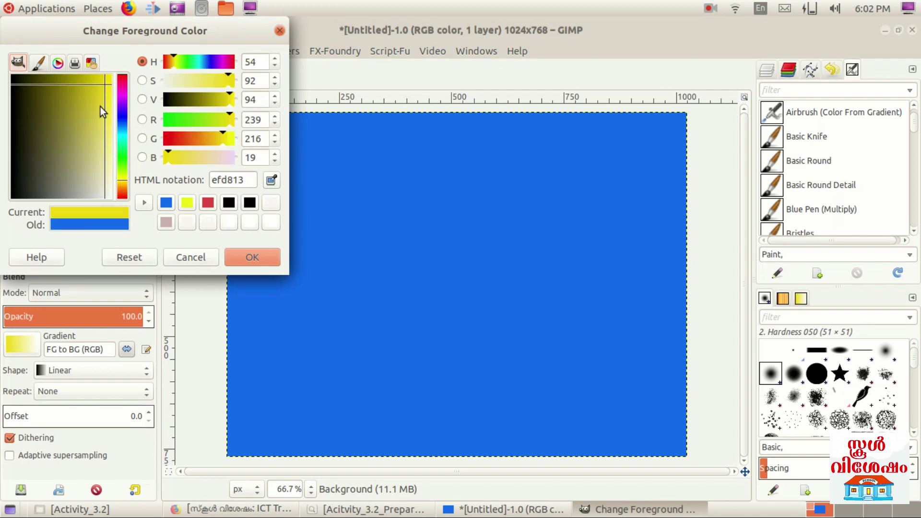
left_click(109, 81)
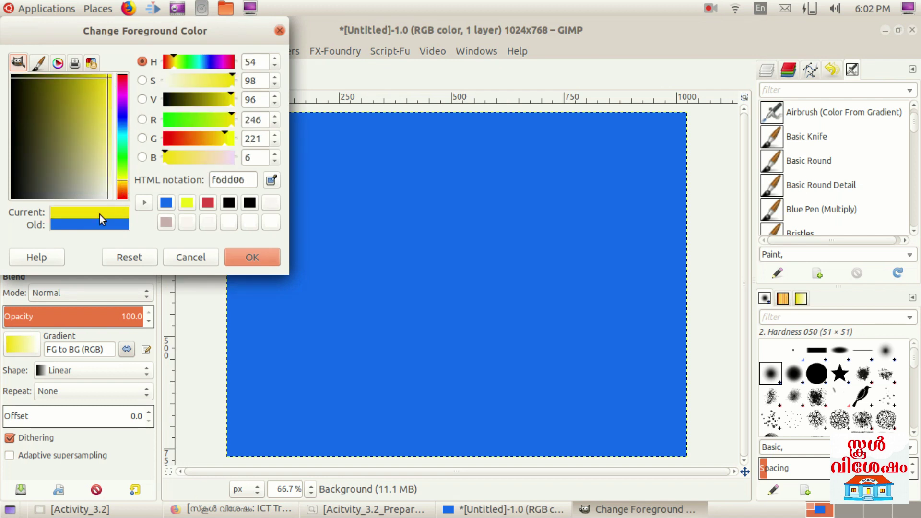
left_click(250, 257)
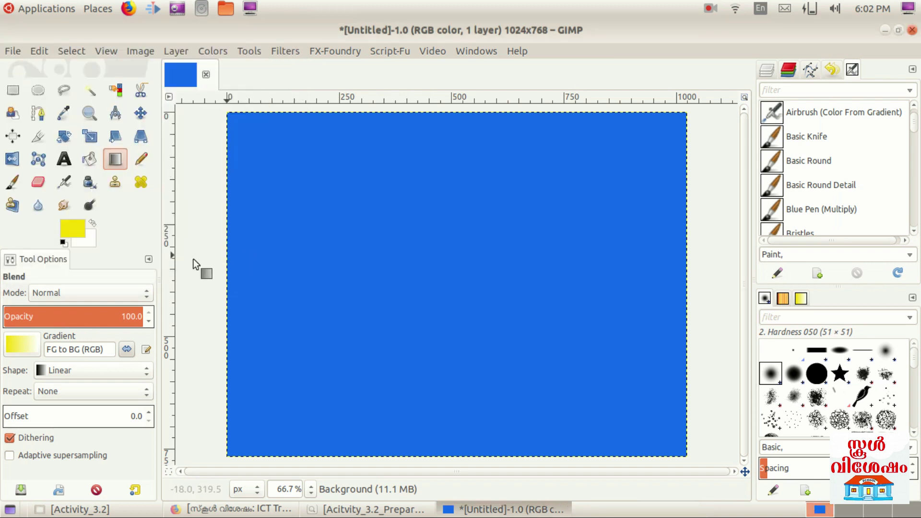
- Set the background colour to near-black 121111
left_click(91, 243)
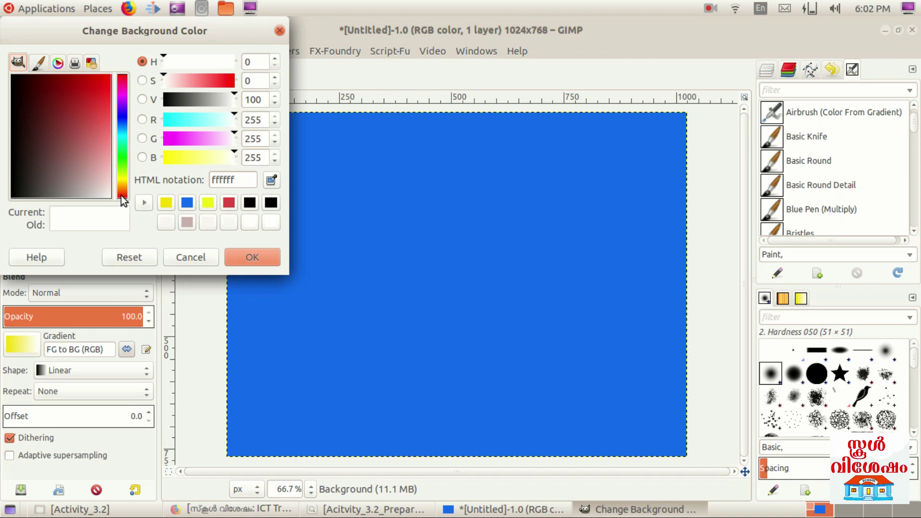
left_click(18, 188)
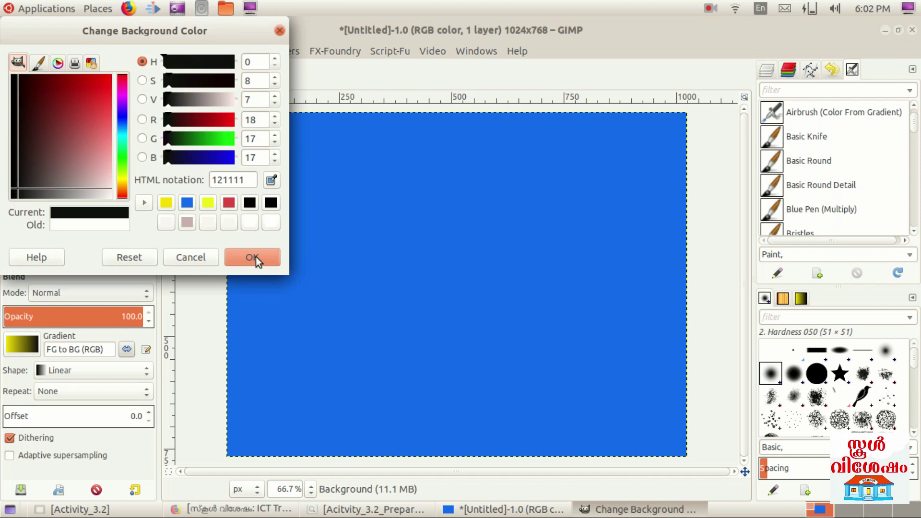
left_click(235, 261)
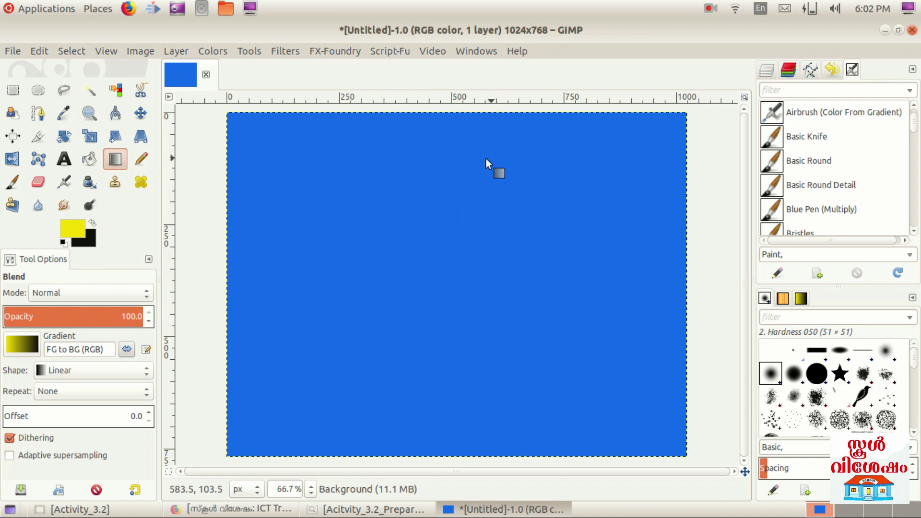
- Drag a diagonal yellow-to-black linear gradient across the blue canvas
left_click_drag(432, 144, 452, 378)
left_click_drag(398, 204, 498, 327)
left_click_drag(423, 229, 658, 341)
left_click_drag(556, 270, 505, 266)
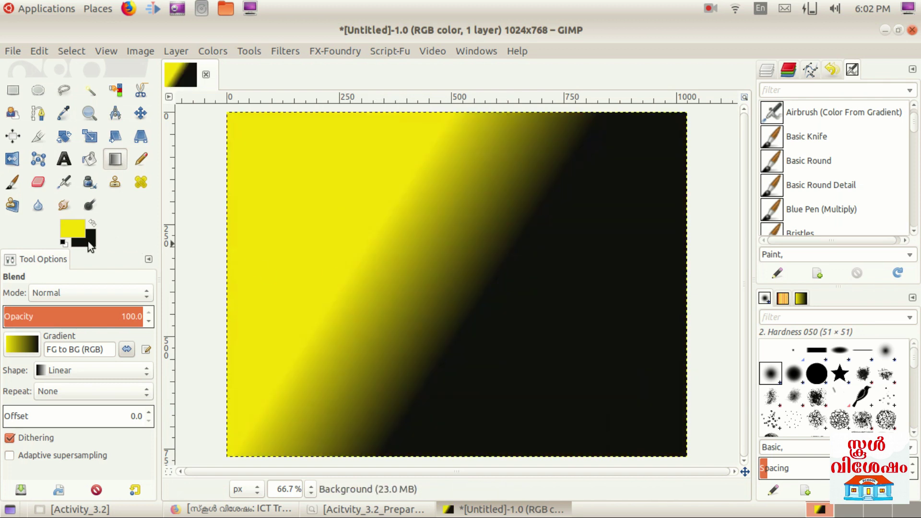
left_click(88, 241)
- Change the background colour to red e73931
left_click(123, 192)
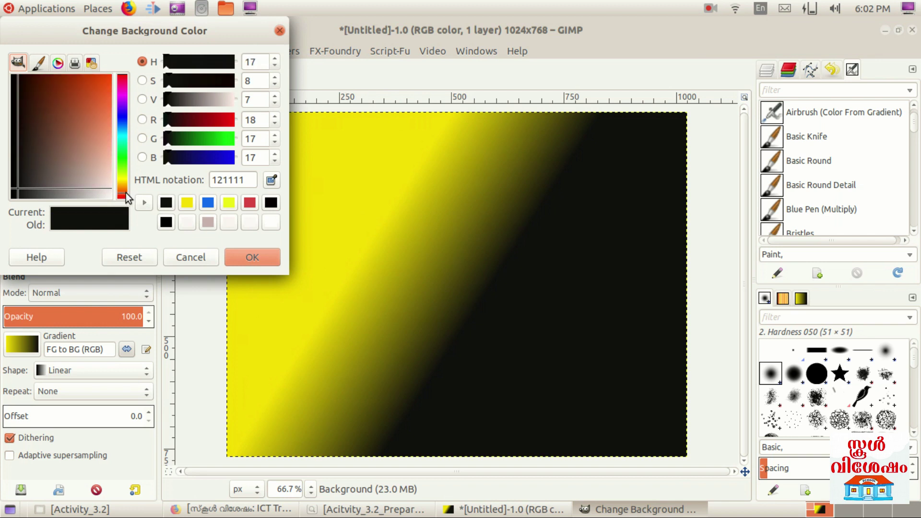
left_click(103, 81)
left_click(123, 194)
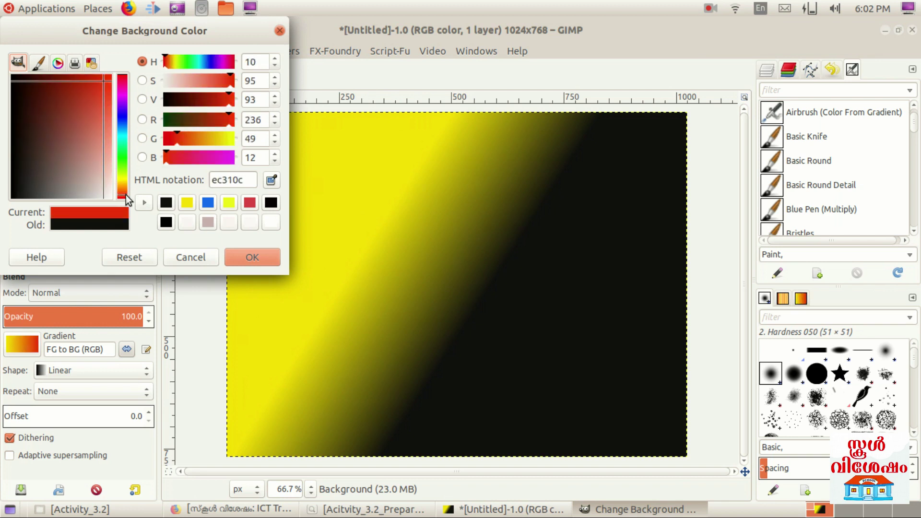
left_click(123, 197)
mouse_move(100, 132)
left_mouse_down()
mouse_move(102, 102)
mouse_move(105, 122)
left_mouse_up()
left_click(101, 101)
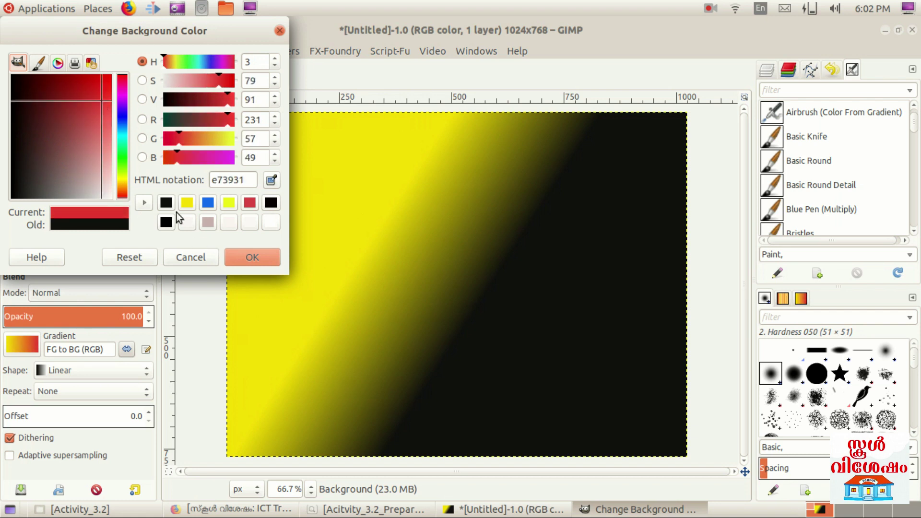
left_click(251, 257)
- Redraw the gradient horizontally, yellow on the left fading to red on the right
left_click_drag(400, 161, 448, 314)
left_click_drag(422, 185, 566, 192)
left_click_drag(369, 252, 456, 257)
left_click_drag(372, 221, 576, 219)
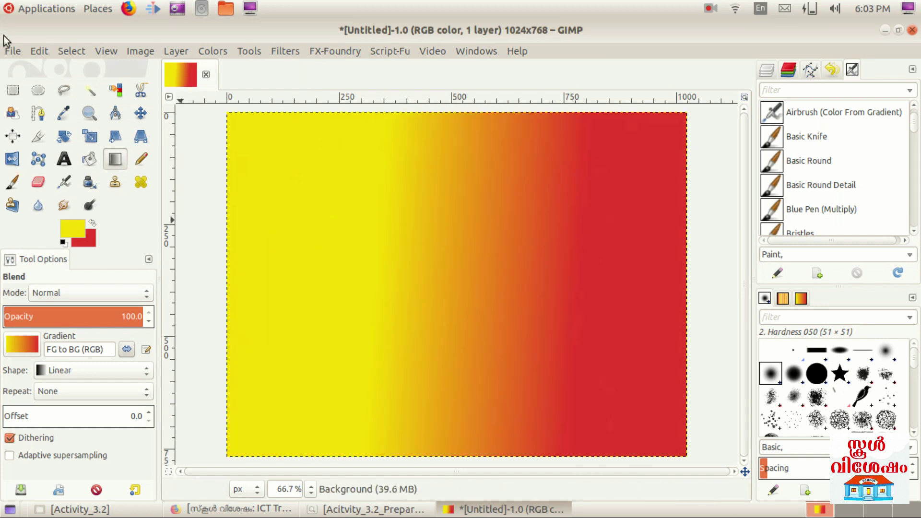
left_click(14, 50)
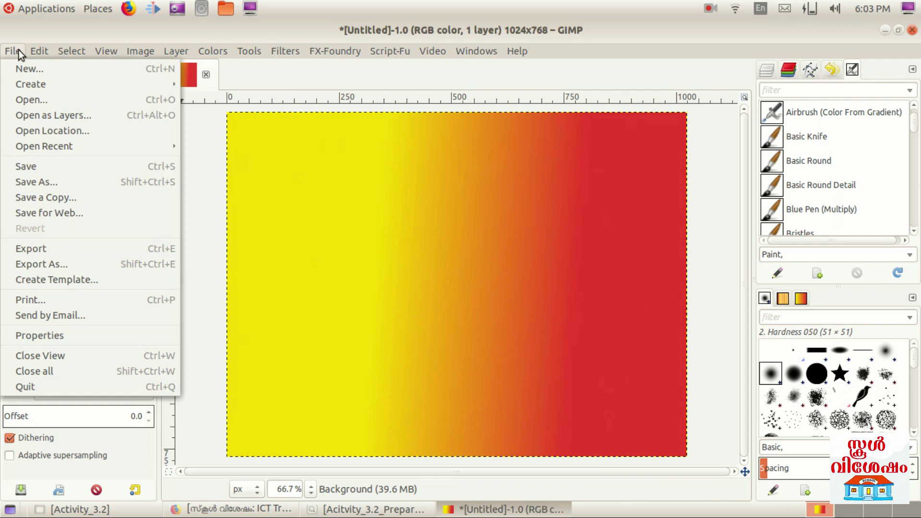
- Open the save dialog and browse to the Day_3 folder under Pre_Course
left_click(46, 164)
key("Escape")
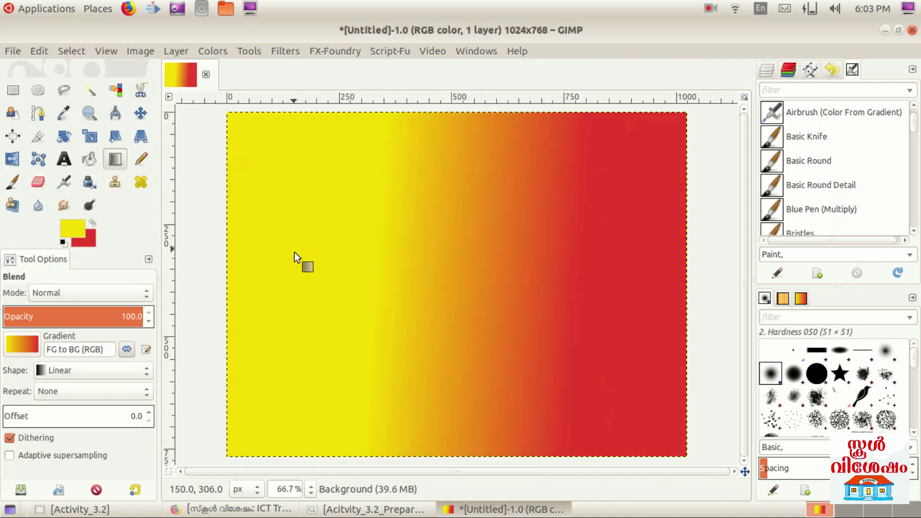
left_click(19, 51)
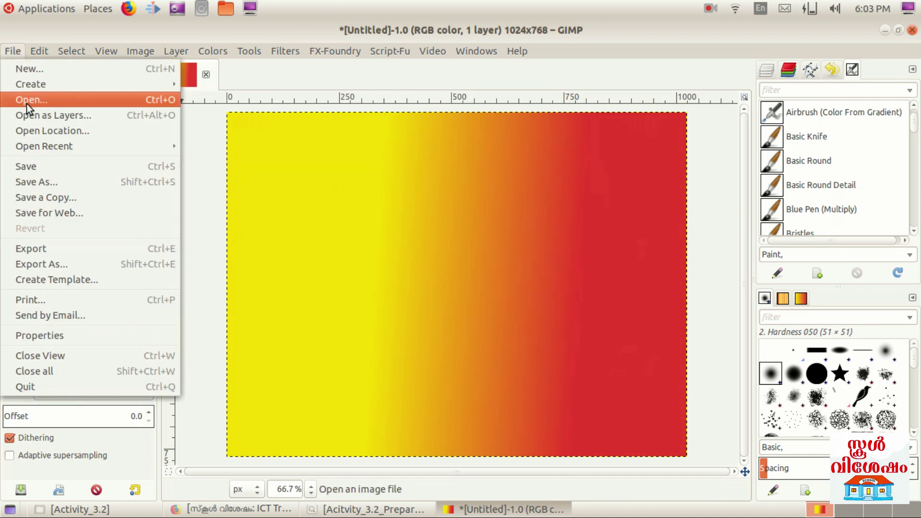
left_click(47, 162)
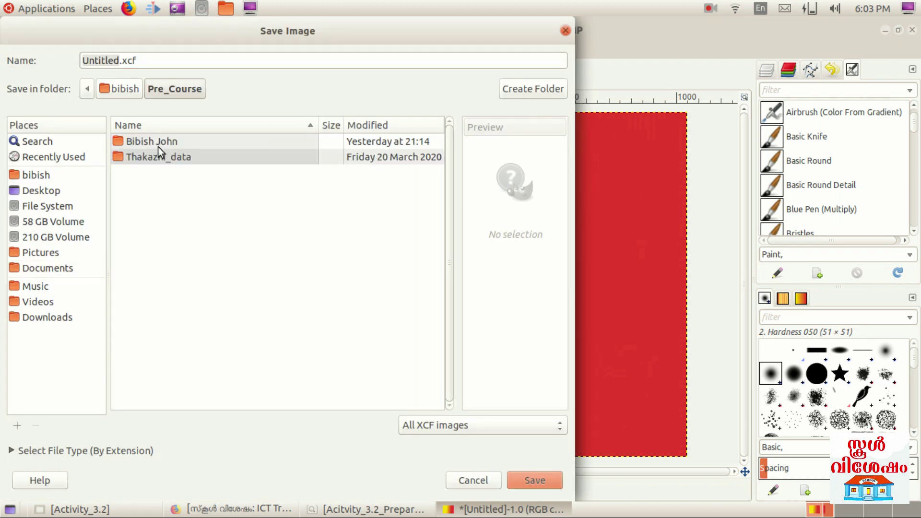
double_click(156, 142)
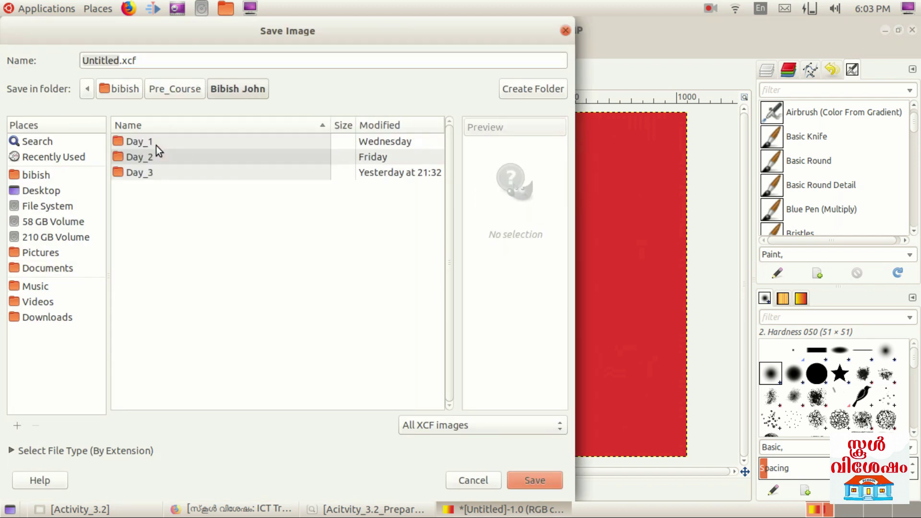
double_click(157, 176)
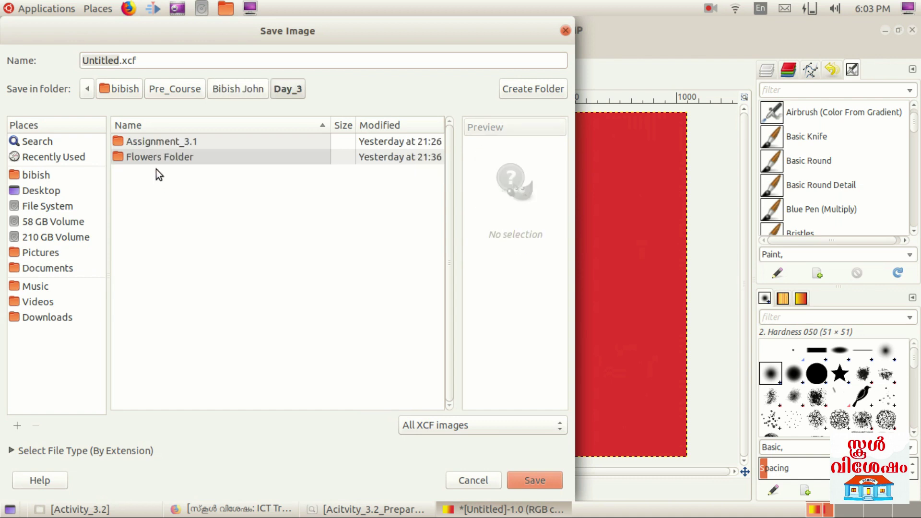
- Rename Untitled.xcf to Foodplants.xcf and save it in Day_3
left_click(109, 62)
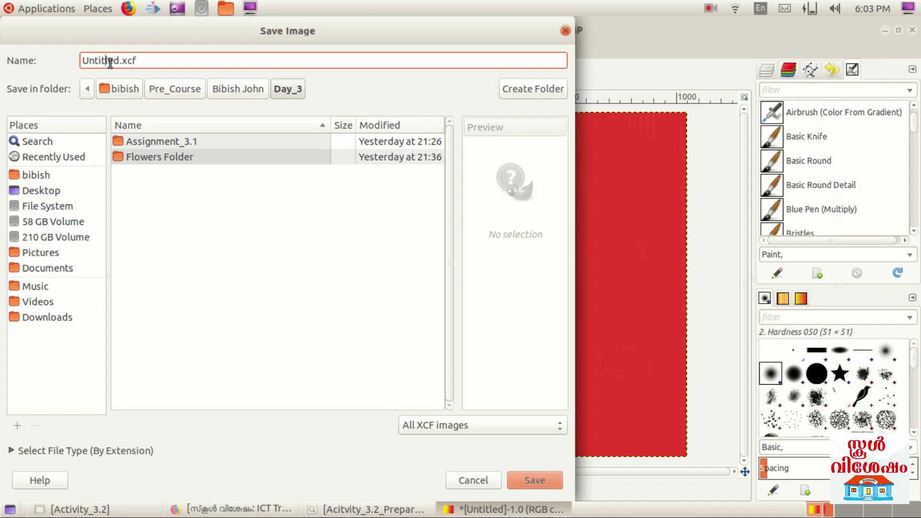
key("Delete")
key("Delete")
key("Delete")
key("BackSpace")
key("BackSpace")
key("BackSpace")
key("BackSpace")
key("BackSpace")
type("Foo")
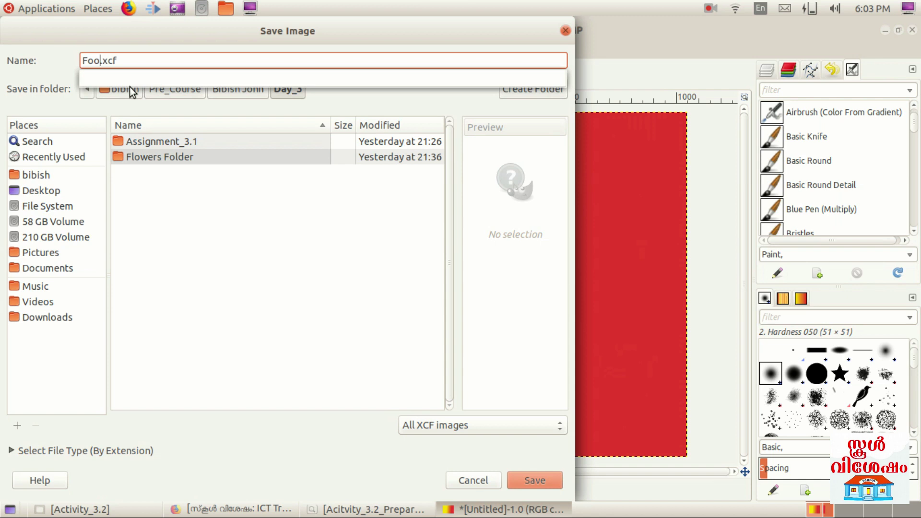
type("dplants")
double_click(108, 60)
left_click(500, 384)
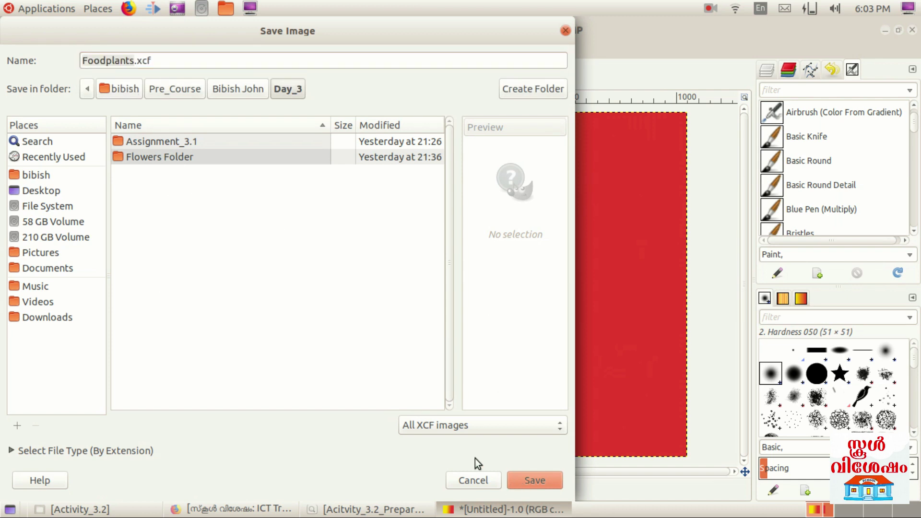
left_click(549, 480)
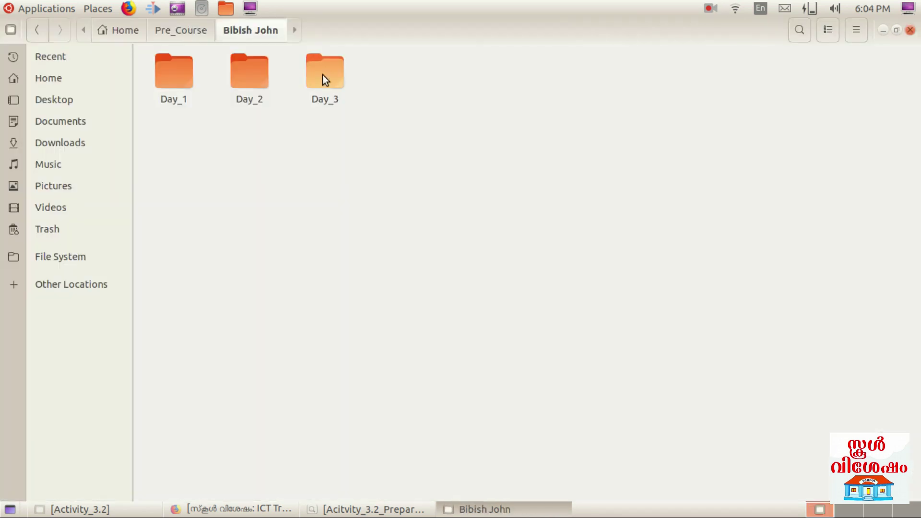
- Reopen Foodplants.xcf from the Day_3 folder to check the gradient, then close GIMP
double_click(321, 76)
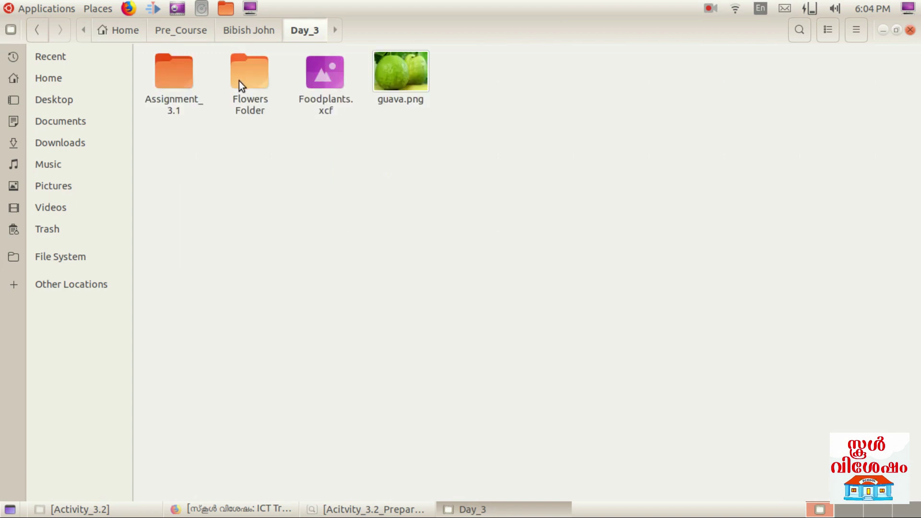
double_click(323, 82)
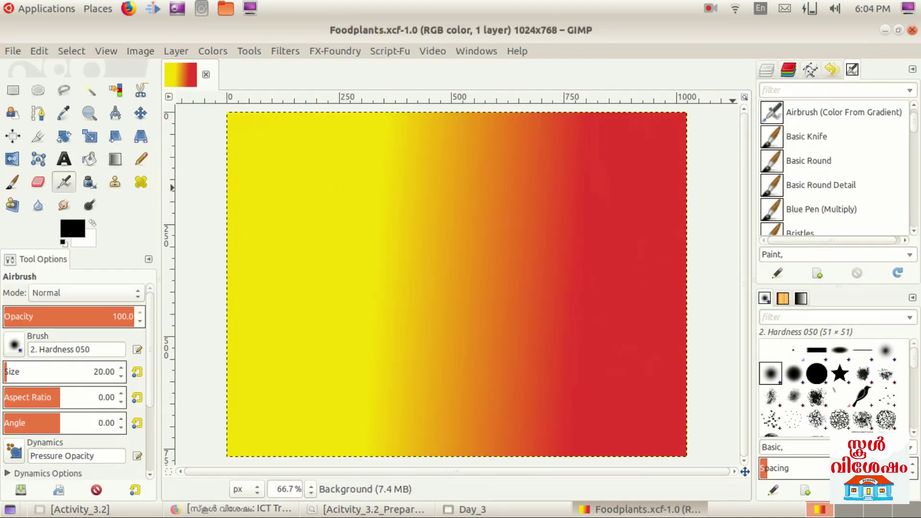
left_click(912, 30)
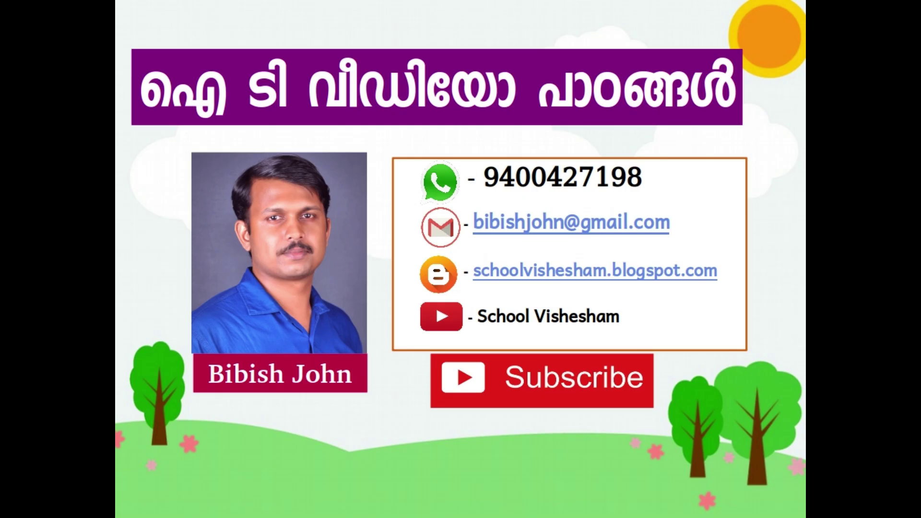